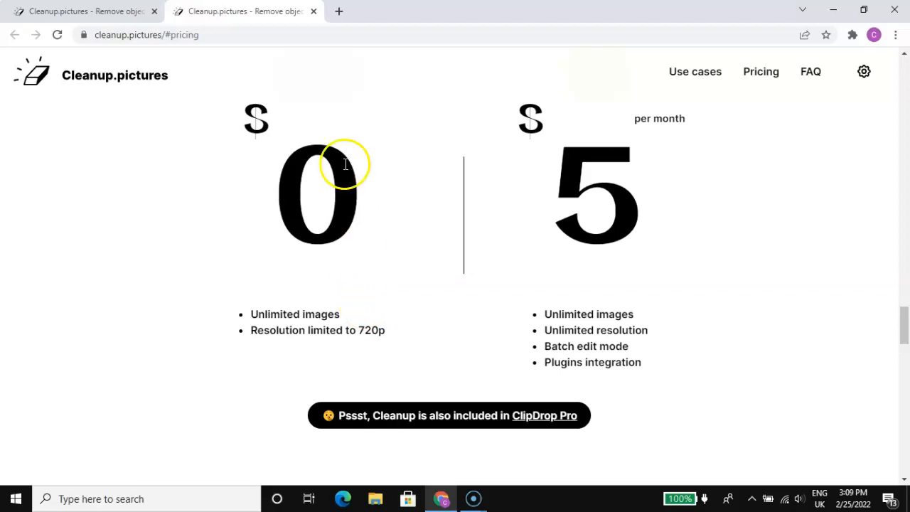
Step: Close the duplicate pricing page and return to the Cleanup.pictures home page
click(314, 12)
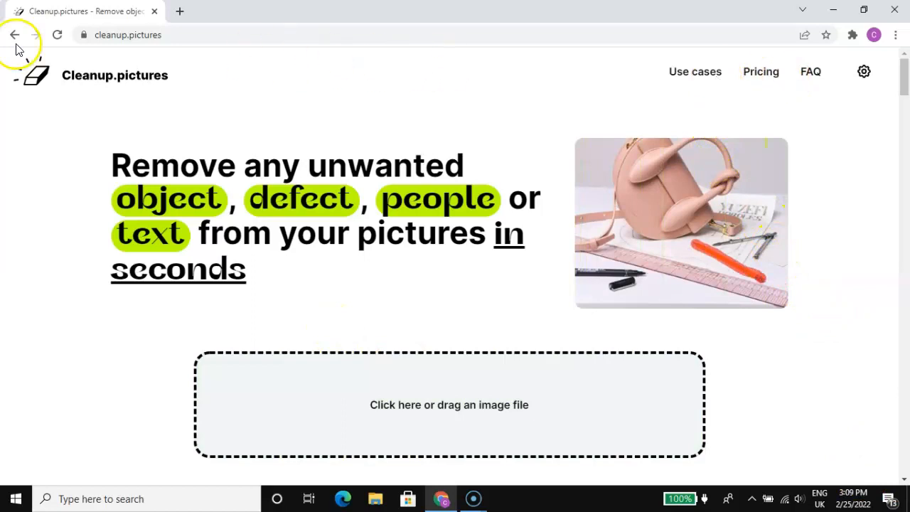
click(108, 35)
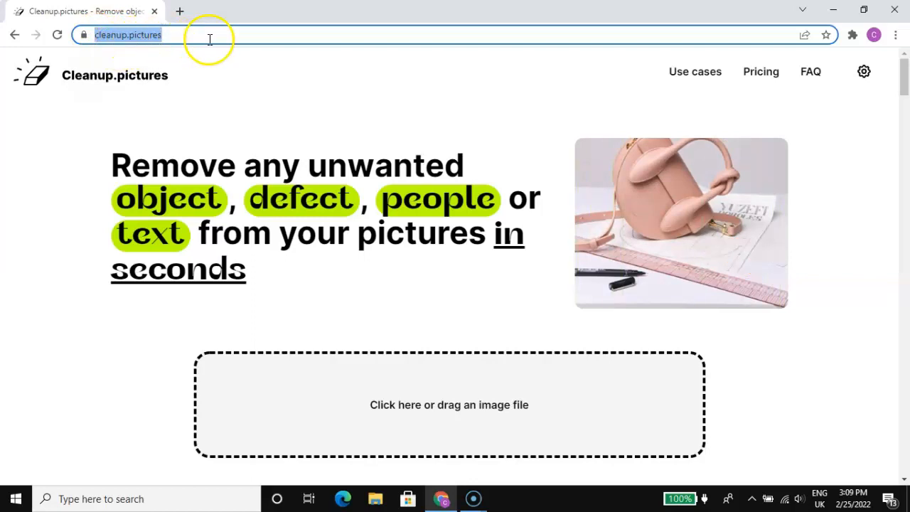
click(250, 121)
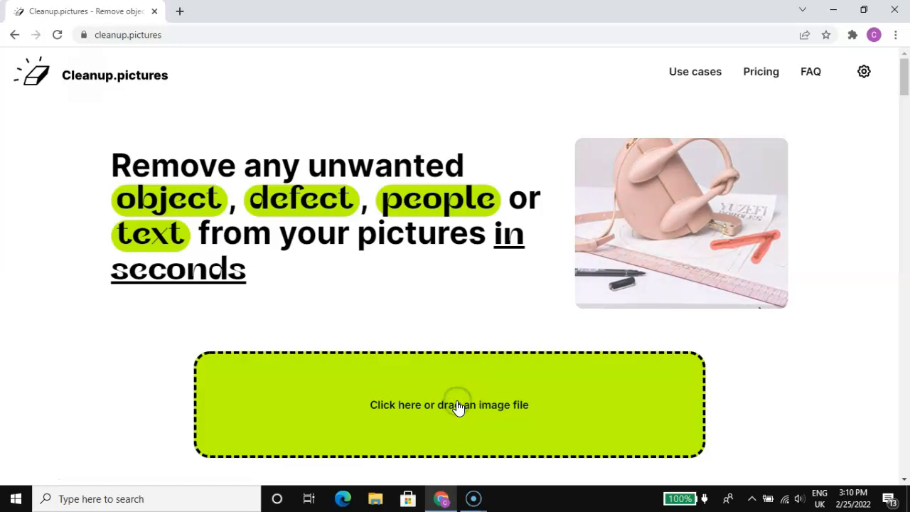
Step: Upload the image imagima.jpg from the Desktop folder for cleanup
click(459, 406)
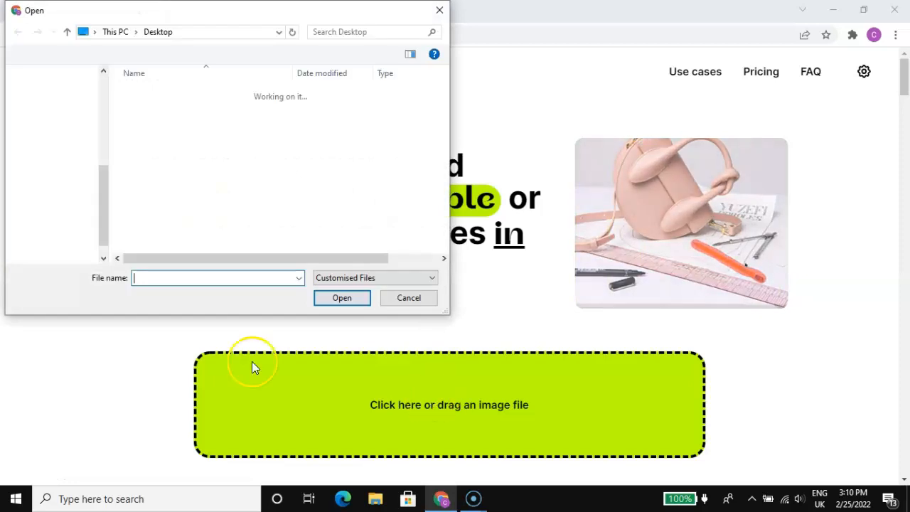
text(ima)
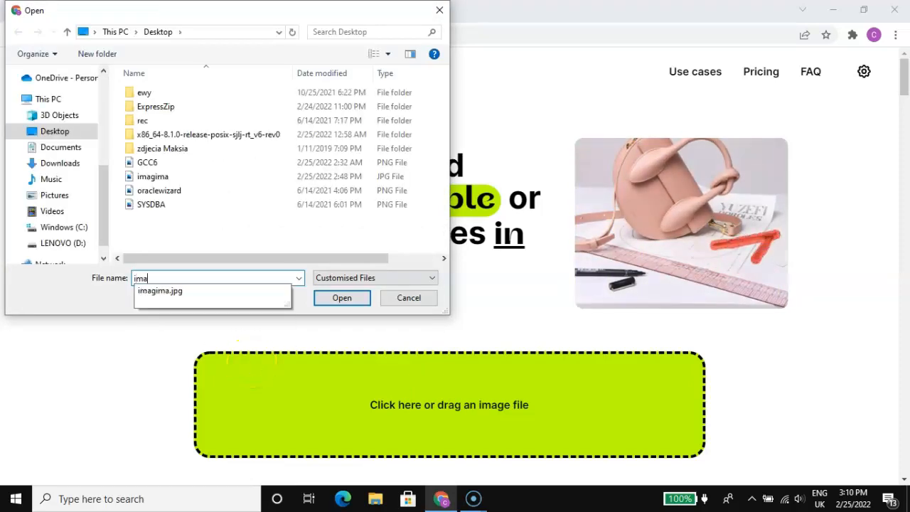
click(165, 293)
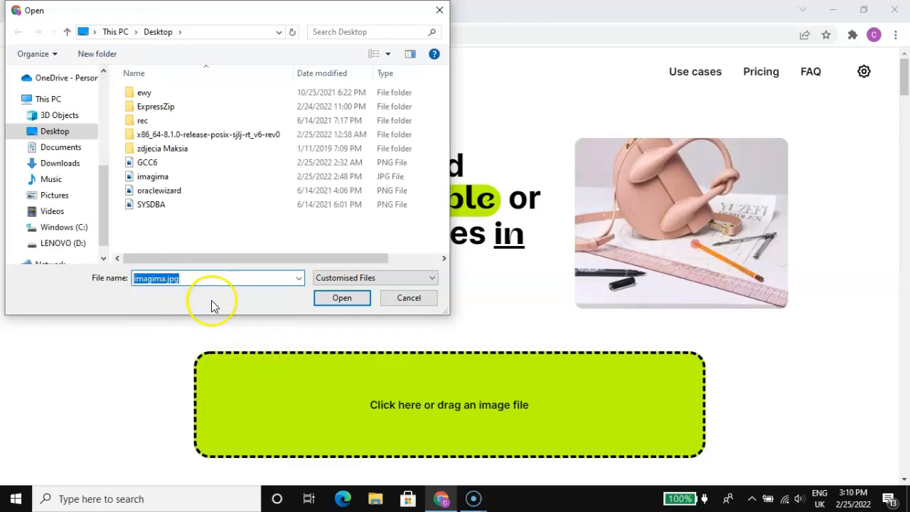
click(341, 298)
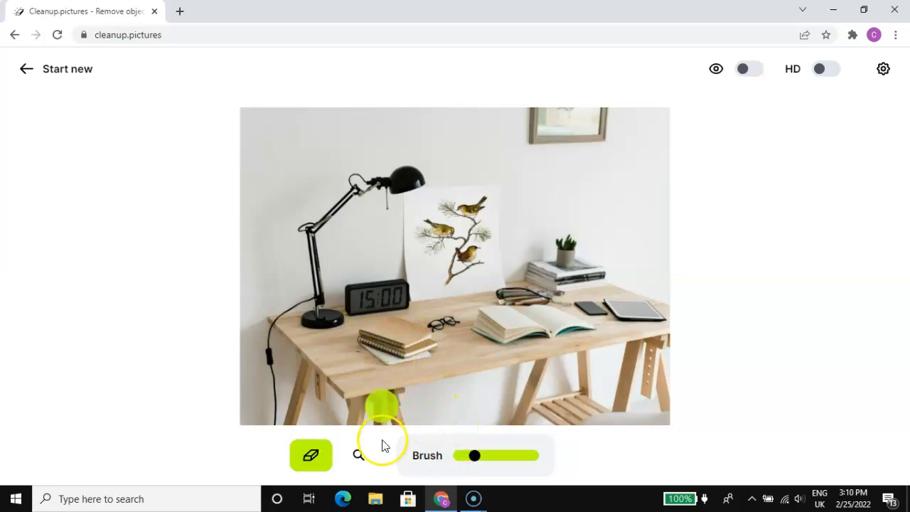
Step: Adjust the brush size and erase the stacked notebooks and the eyeglasses from the desk
mouse_move(473, 491)
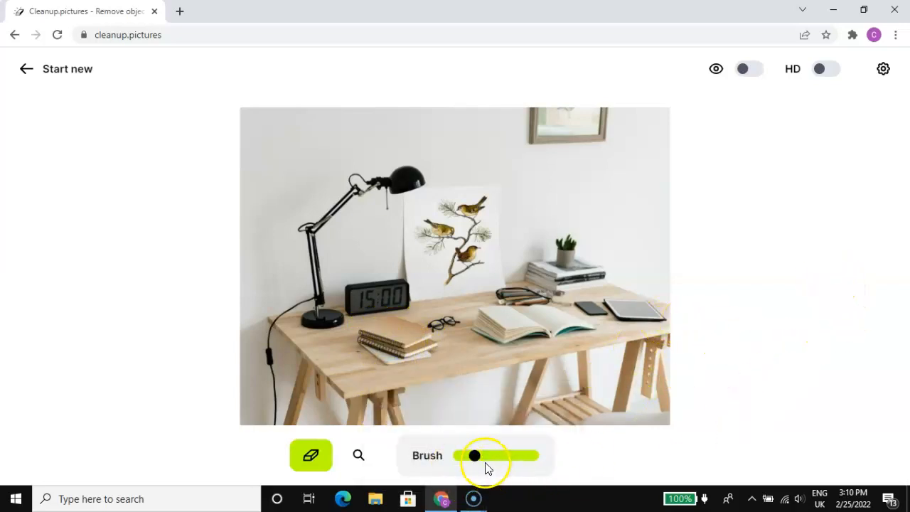
drag(474, 455, 465, 455)
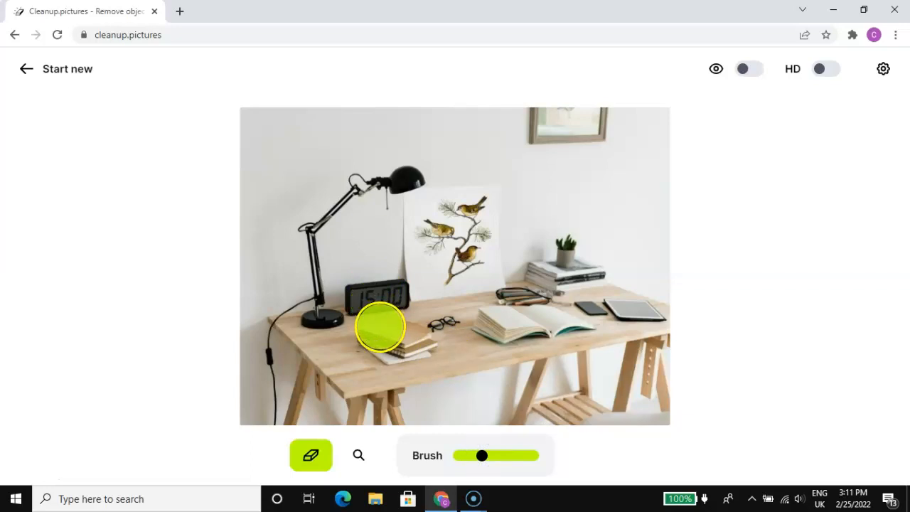
mouse_move(376, 328)
mouse_down()
mouse_move(416, 342)
mouse_move(392, 344)
mouse_move(378, 331)
mouse_up()
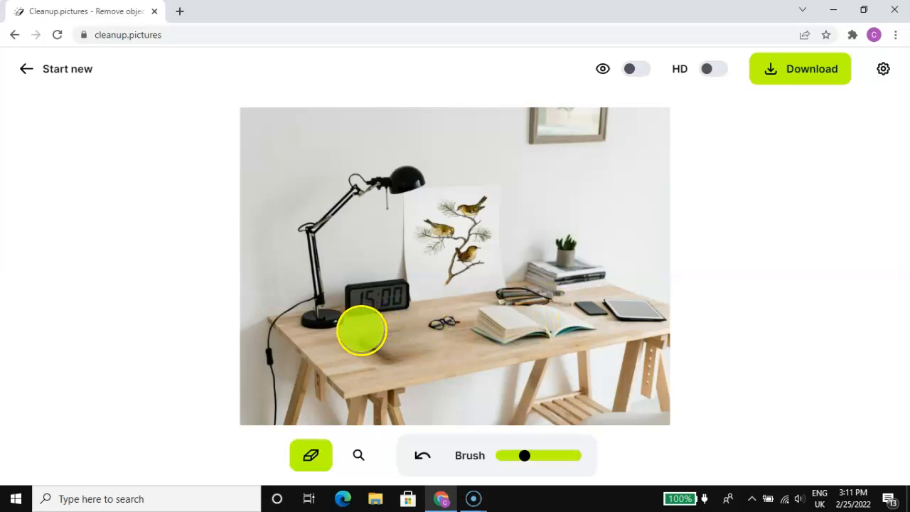
drag(361, 333, 397, 351)
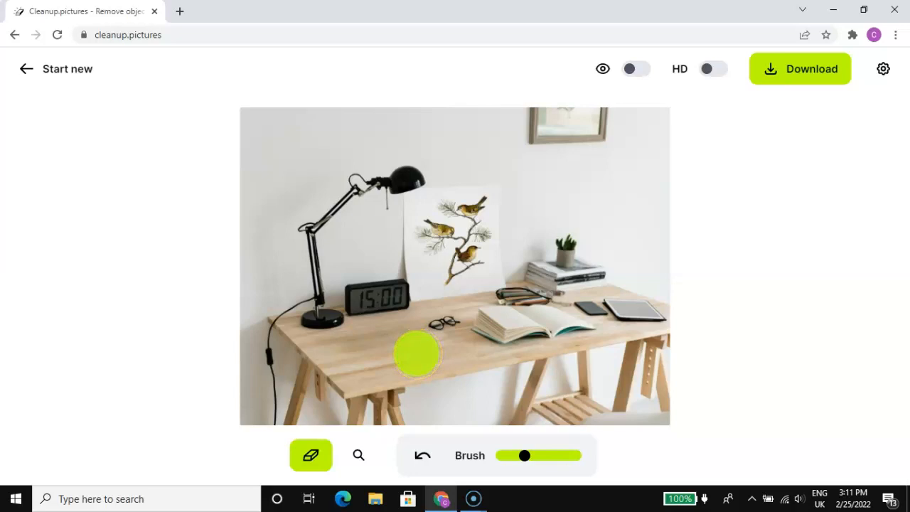
drag(433, 332, 445, 328)
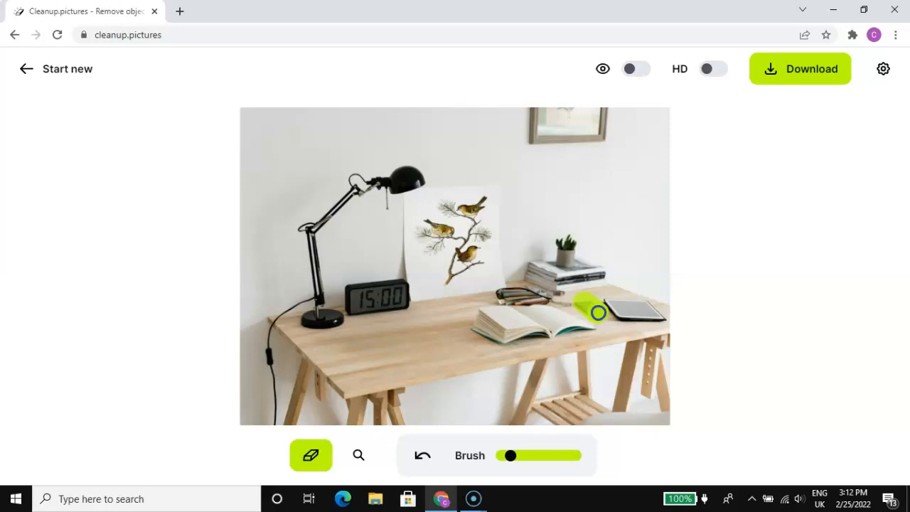
Step: Erase the smartphone beside the open book and retouch its leftover marks with a smaller brush
drag(599, 312, 599, 313)
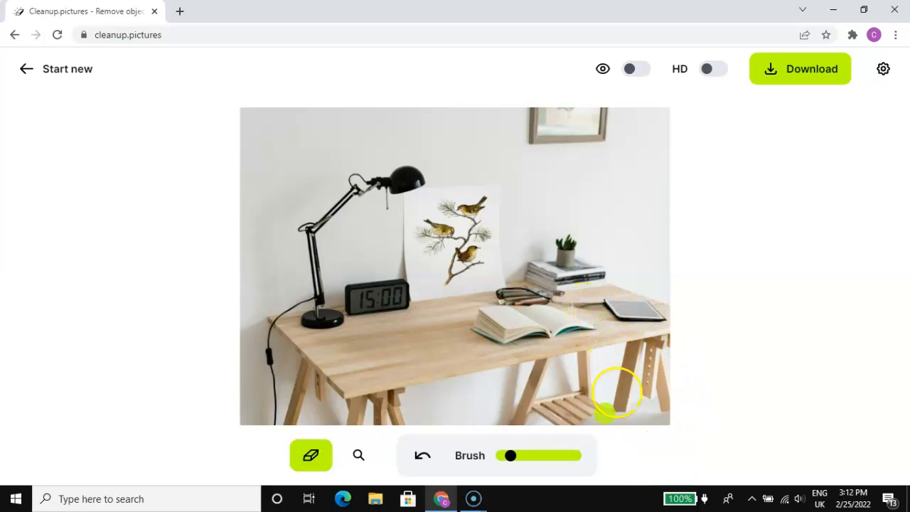
click(511, 457)
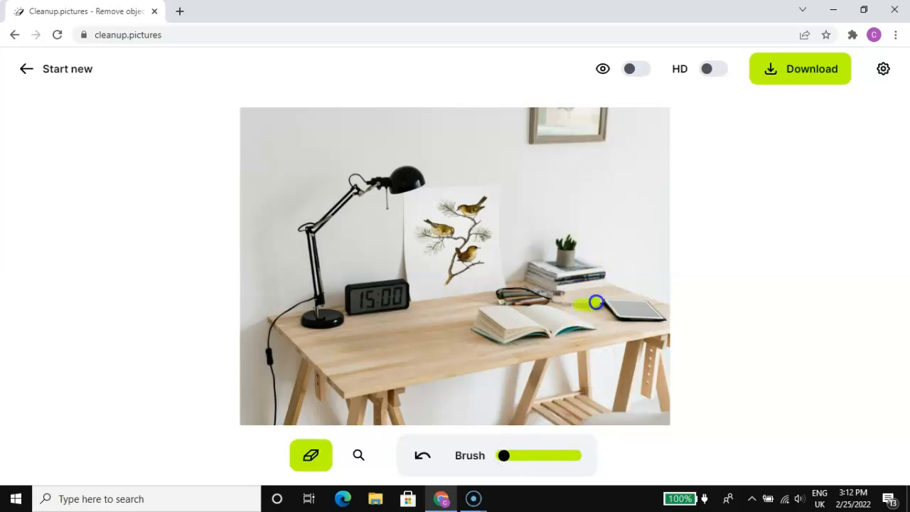
drag(599, 306, 589, 306)
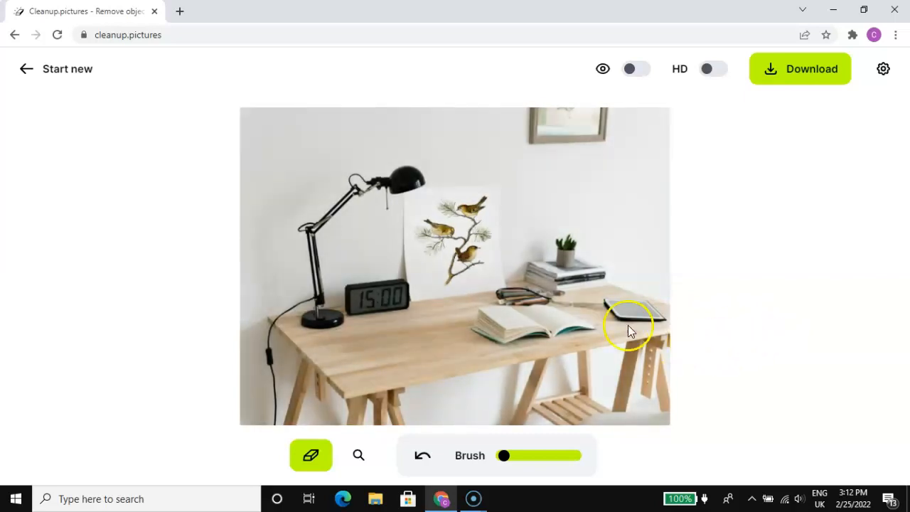
drag(576, 303, 598, 306)
Step: Erase the bird illustration from the sheet on the wall with a larger brush and its remaining fragments with a smaller one
mouse_move(481, 208)
mouse_down()
mouse_move(463, 214)
mouse_move(453, 233)
mouse_up()
drag(507, 461, 530, 461)
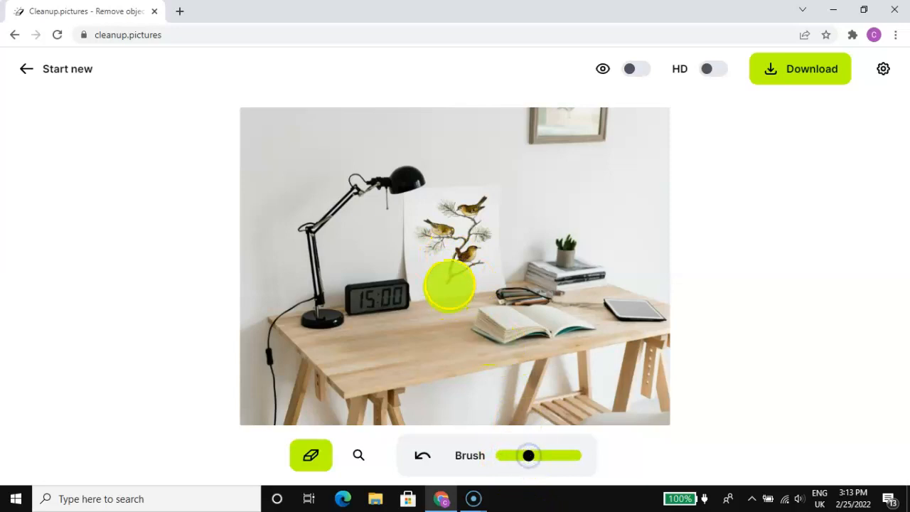
drag(529, 460, 541, 461)
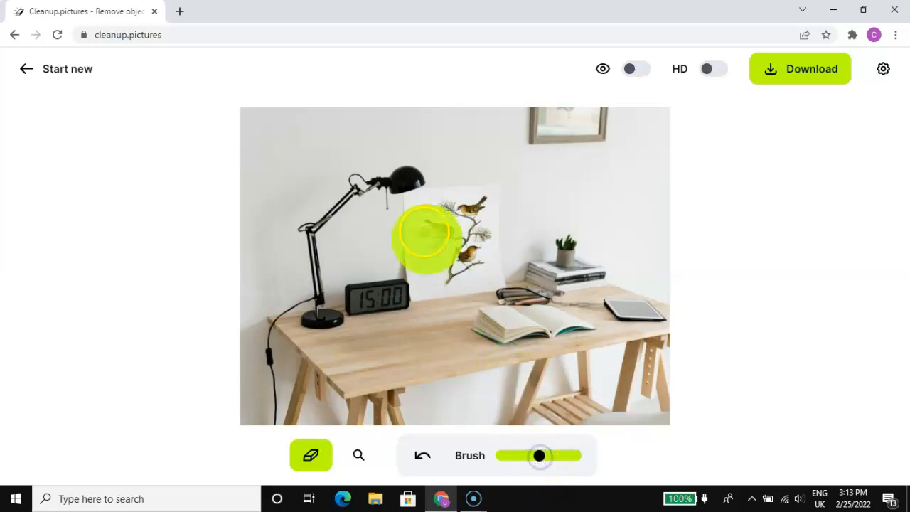
drag(539, 457, 550, 454)
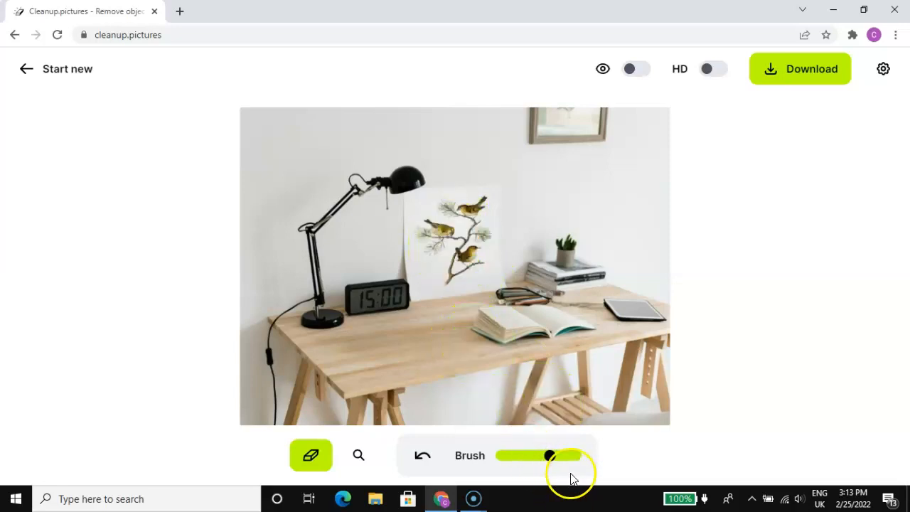
drag(552, 456, 558, 458)
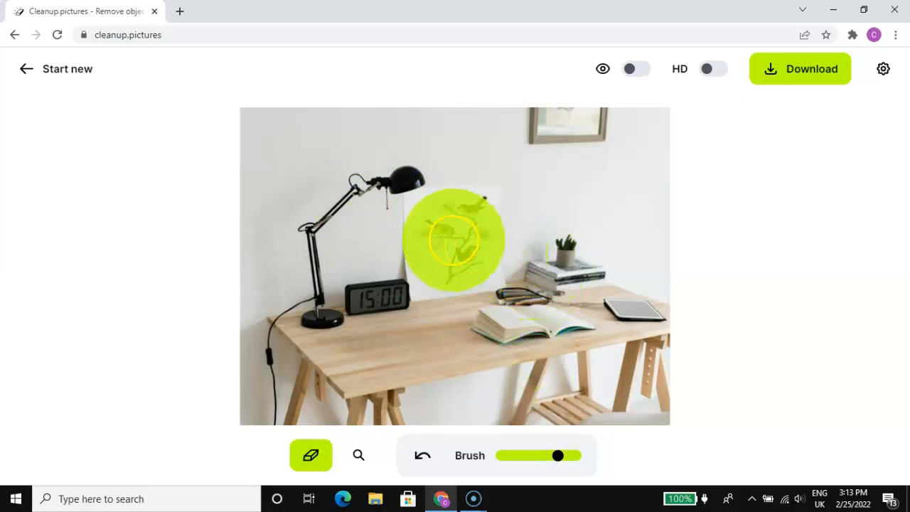
drag(557, 456, 555, 456)
mouse_move(462, 245)
mouse_down()
mouse_move(463, 228)
mouse_move(451, 235)
mouse_up()
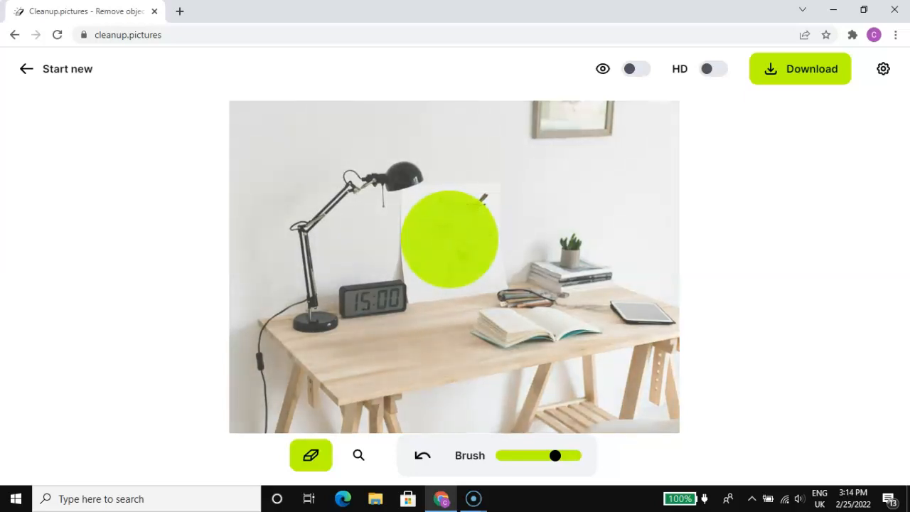
click(441, 236)
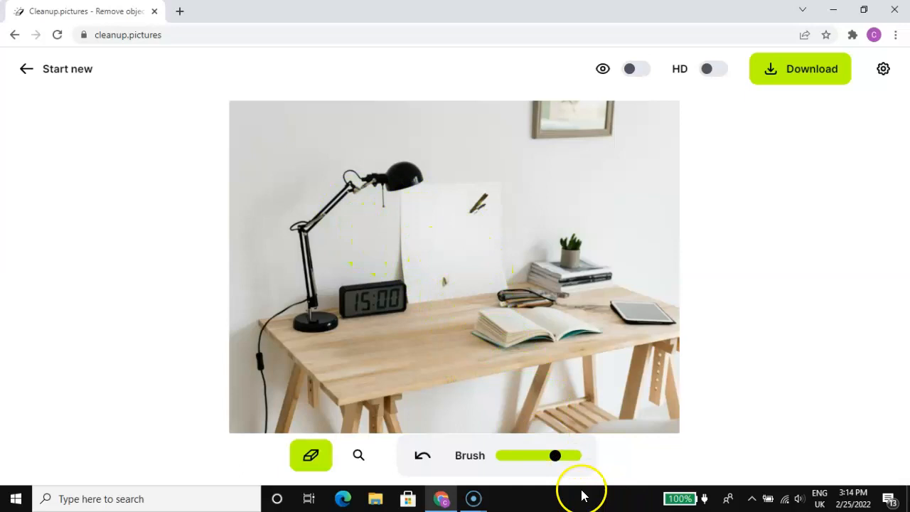
drag(552, 459, 536, 456)
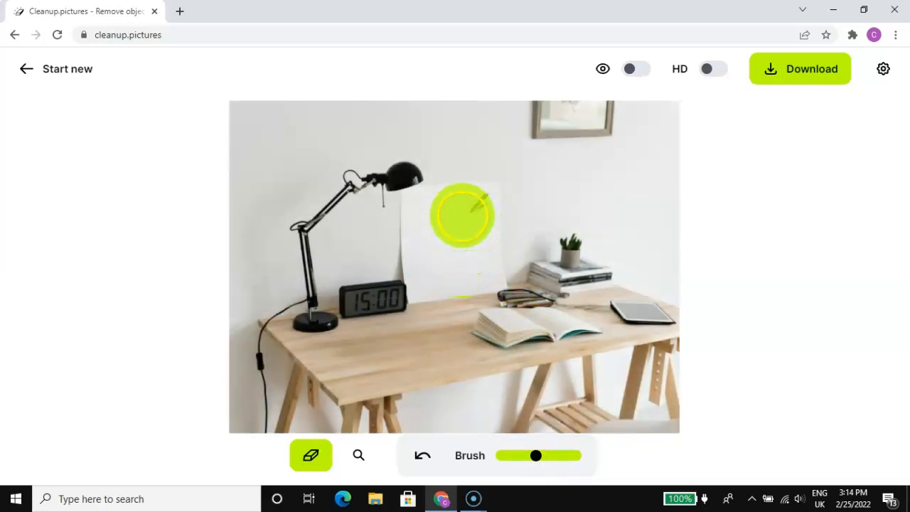
click(464, 215)
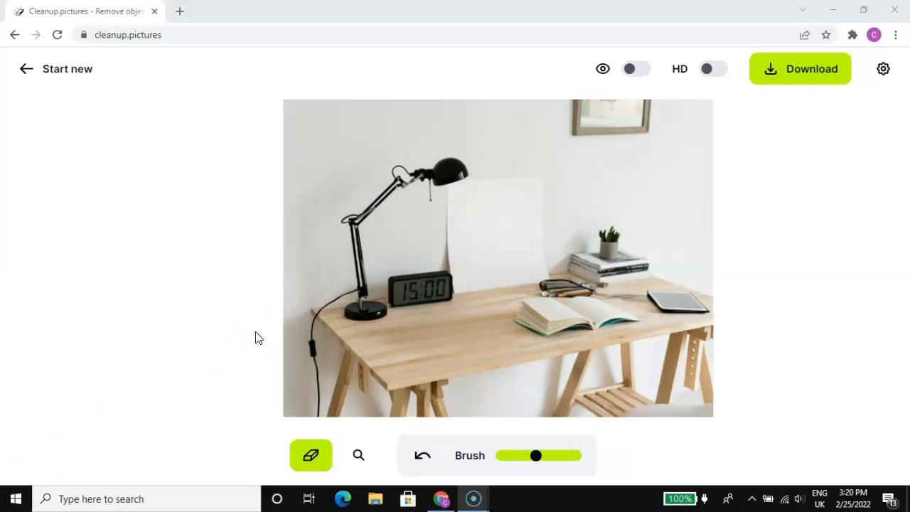
Step: Show the original photo to compare it with the cleaned version, and return to the edited view
click(632, 76)
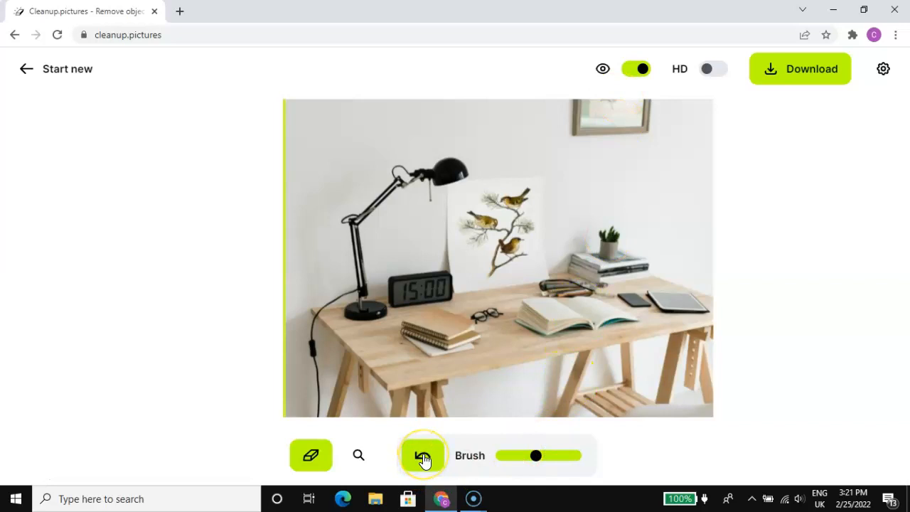
click(636, 70)
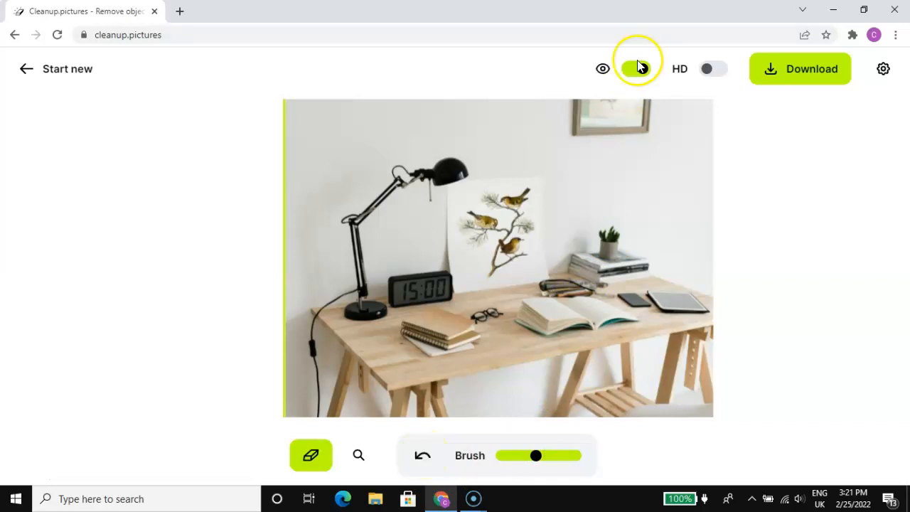
Step: Undo the object removals one after another, from the bird illustration back to the notebooks
click(424, 458)
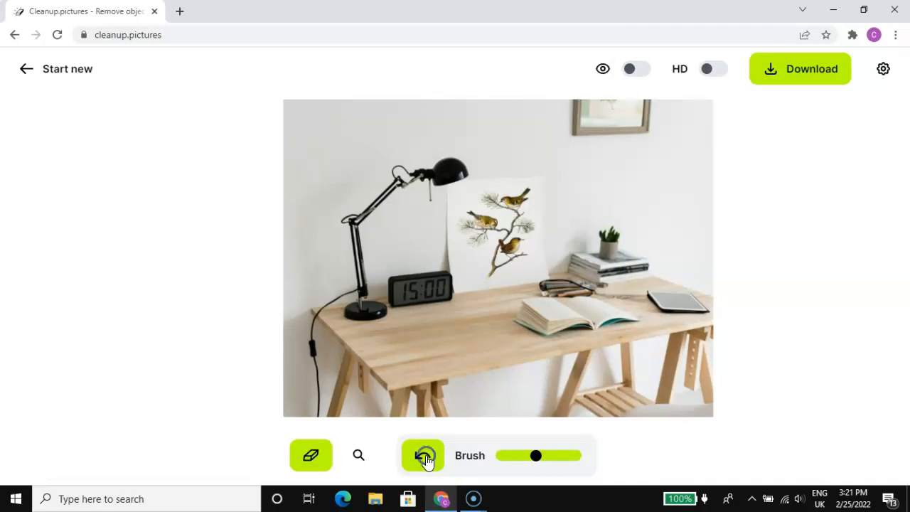
click(426, 458)
click(426, 458)
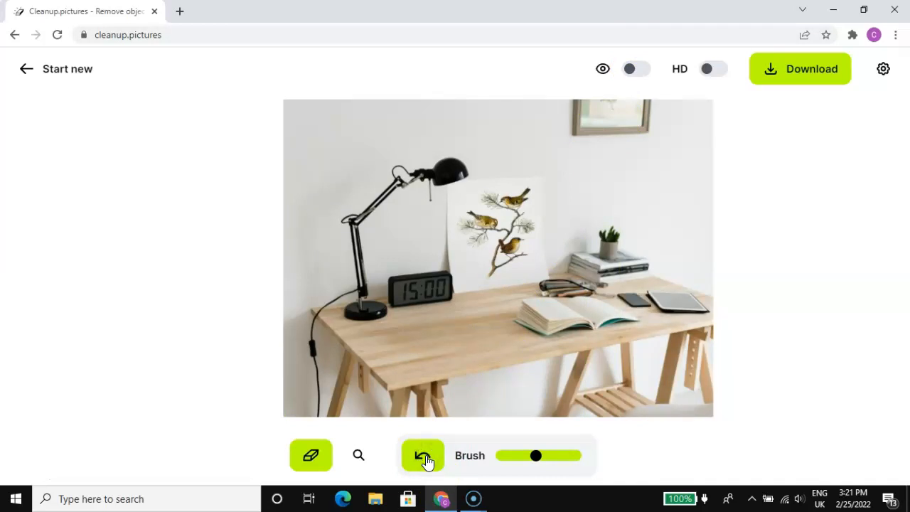
click(425, 458)
click(425, 458)
click(425, 459)
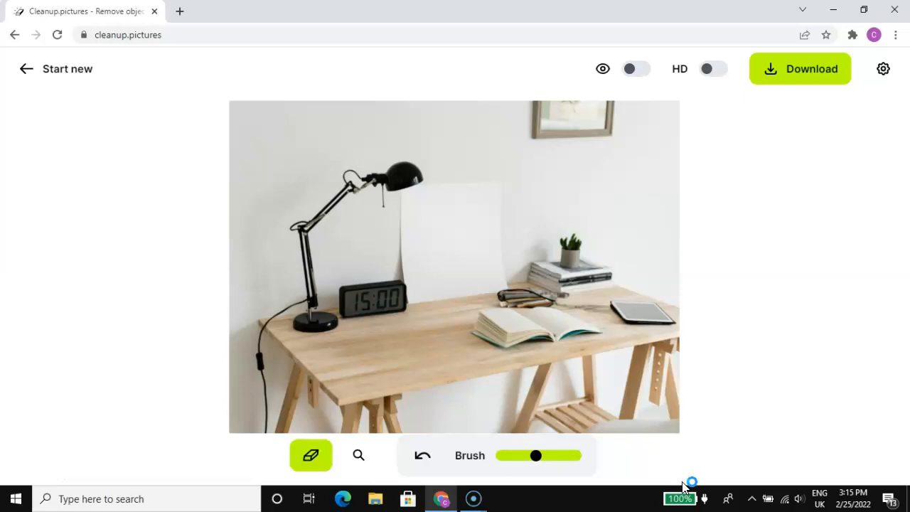
click(673, 490)
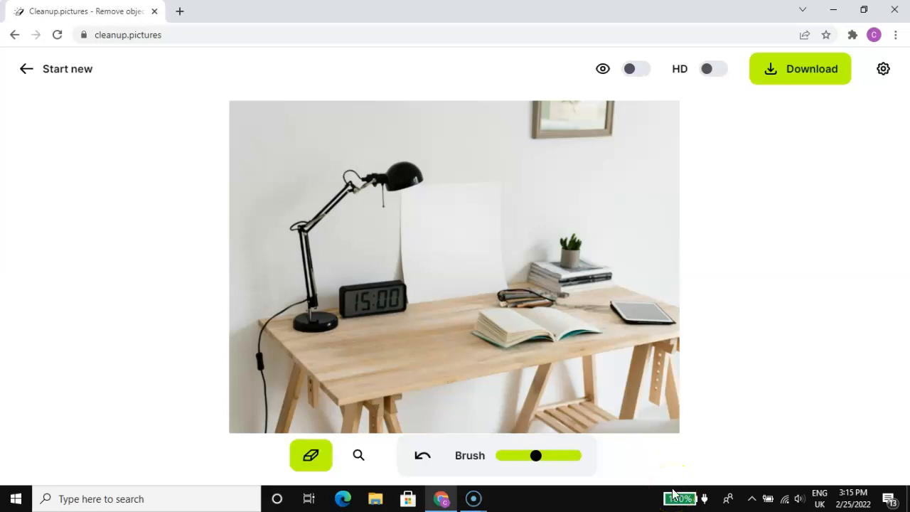